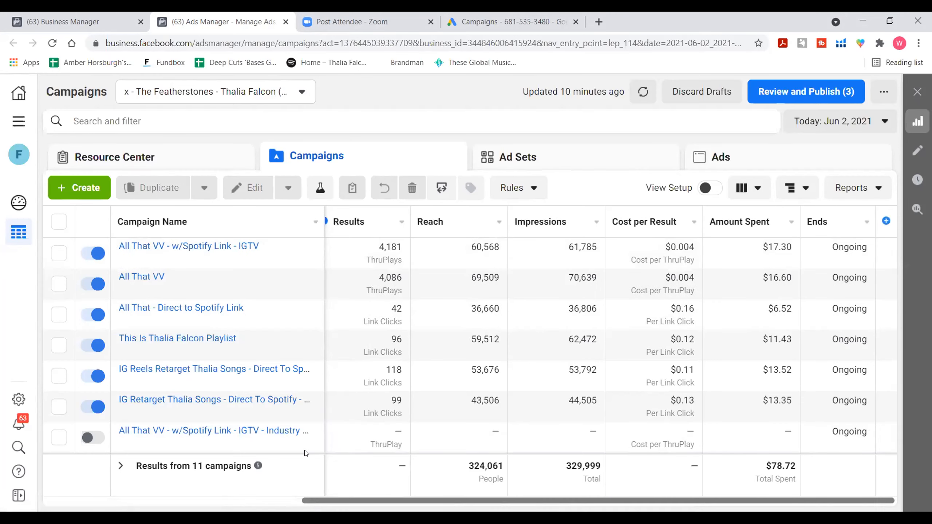
Show the campaigns with the Engagement column preset and review their post saves, shares and link clicks.
left_click(758, 193)
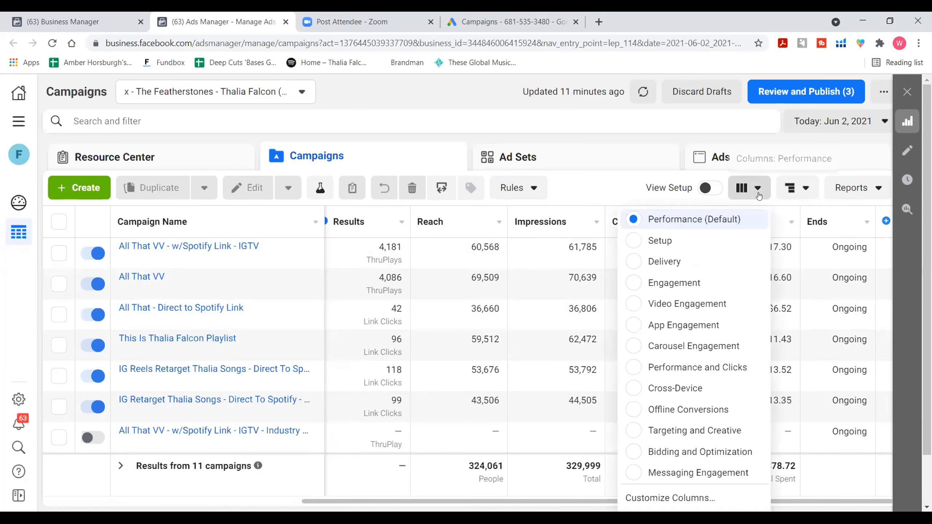
left_click(728, 281)
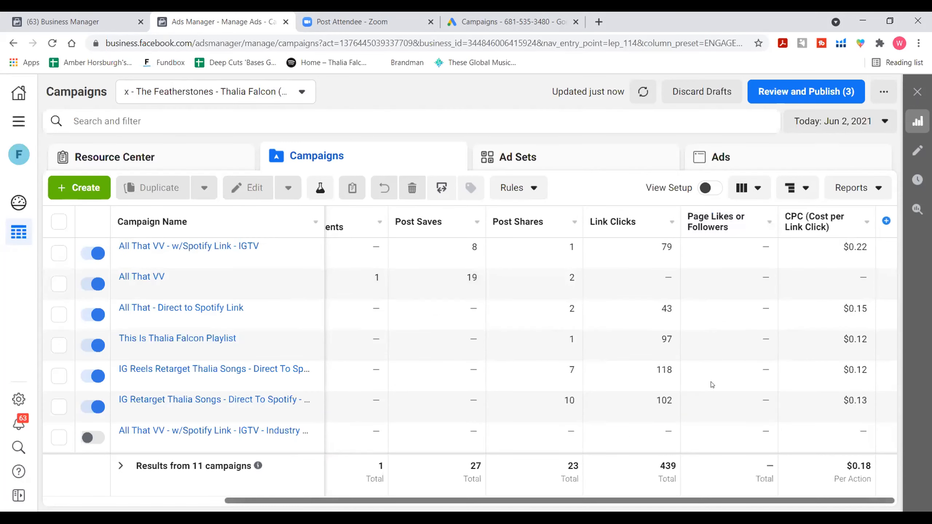
scroll(712, 385, "left", 10)
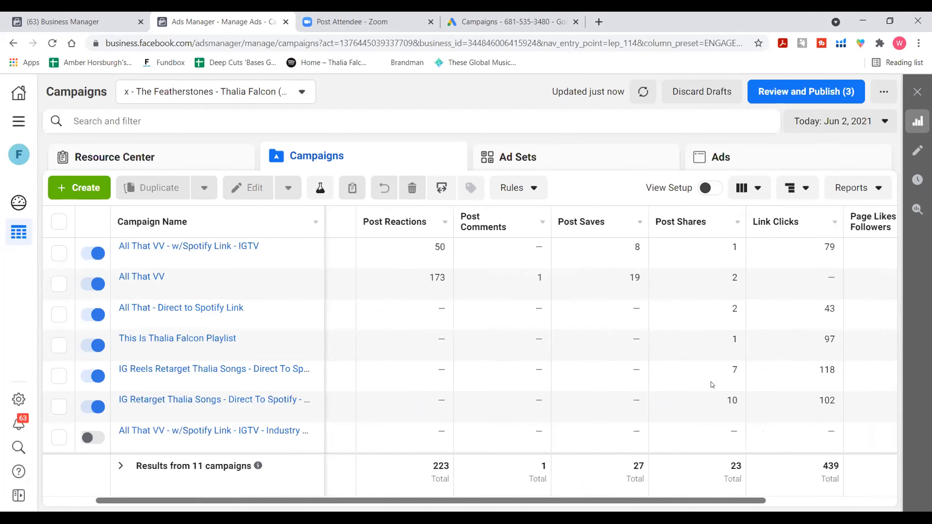
Return the campaign table to the Performance (Default) columns and review each campaign's results, reach and cost per result.
left_click(763, 188)
left_click(743, 218)
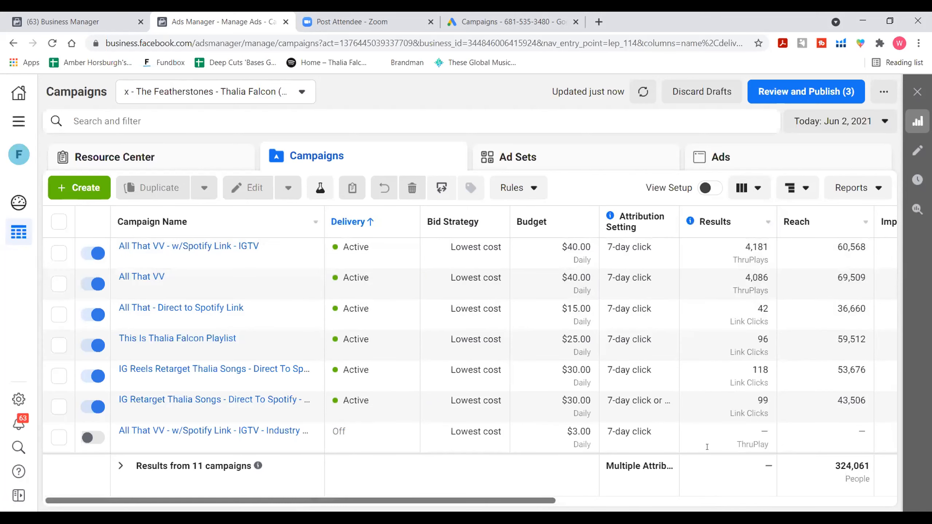
scroll(748, 492, "right", 2)
scroll(771, 492, "right", 3)
scroll(771, 485, "left", 4)
scroll(740, 474, "right", 5)
scroll(740, 474, "right", 3)
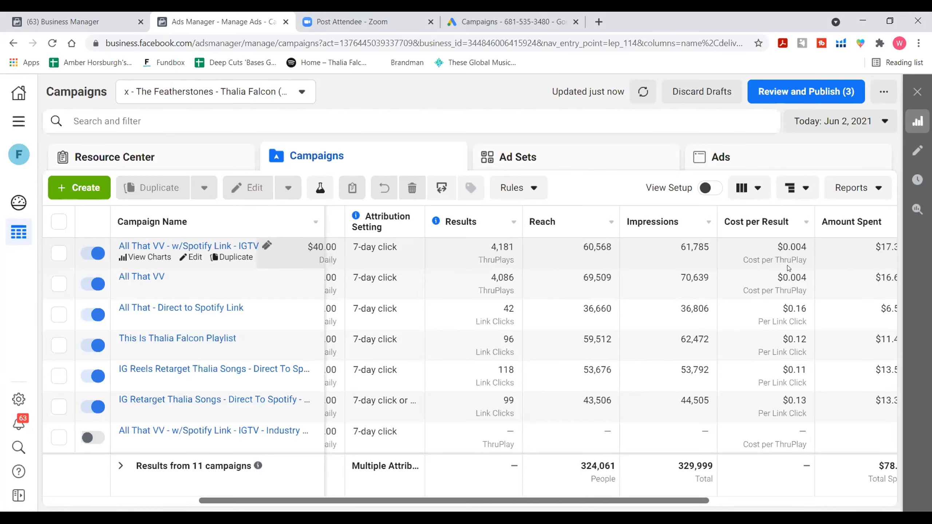
Look at the available breakdown categories and switch the campaign table to the Engagement columns.
left_click(799, 196)
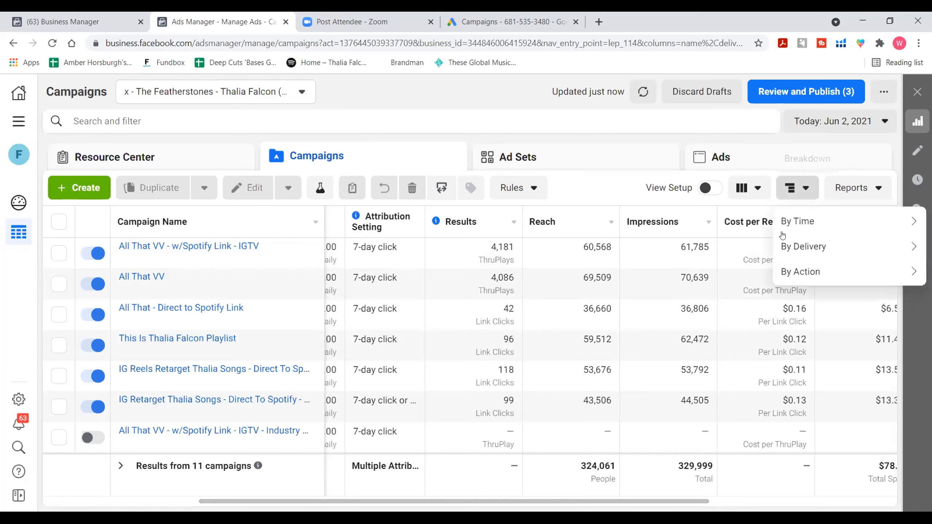
left_click(757, 196)
left_click(710, 281)
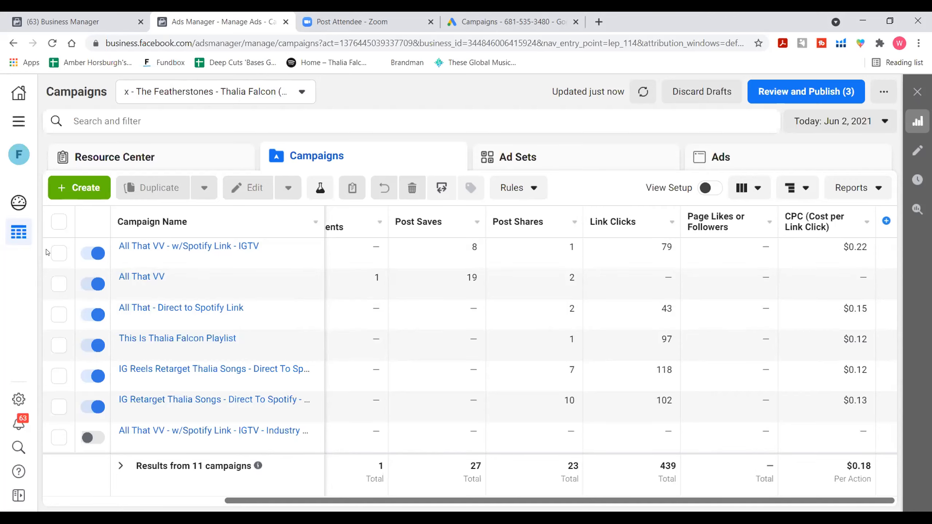
Select the All That VV - w/Spotify Link - IGTV campaign and review its ads and ad set before returning to the campaign list.
left_click(59, 256)
left_click(713, 151)
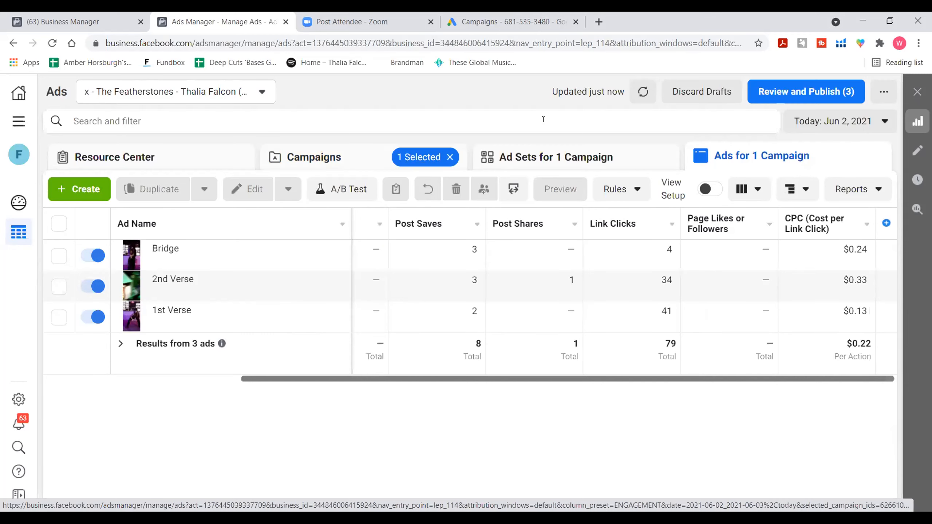
left_click(543, 154)
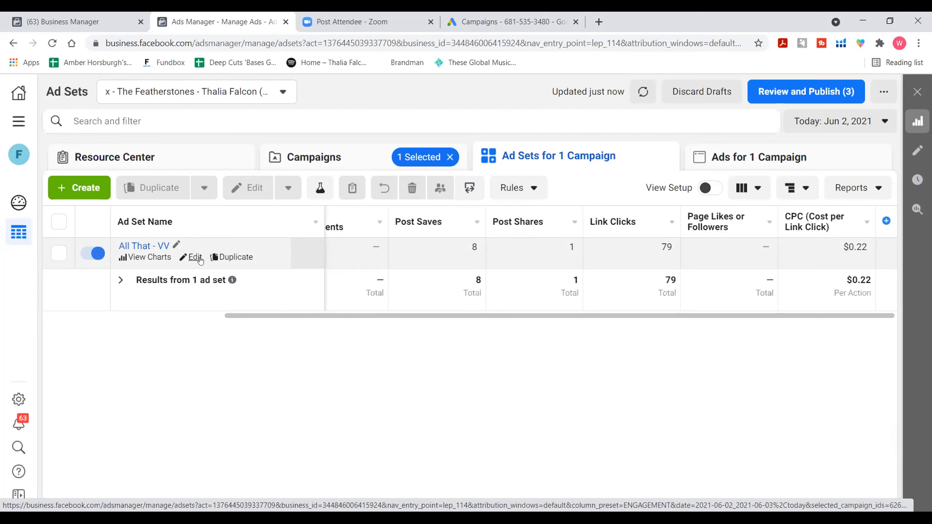
left_click(340, 158)
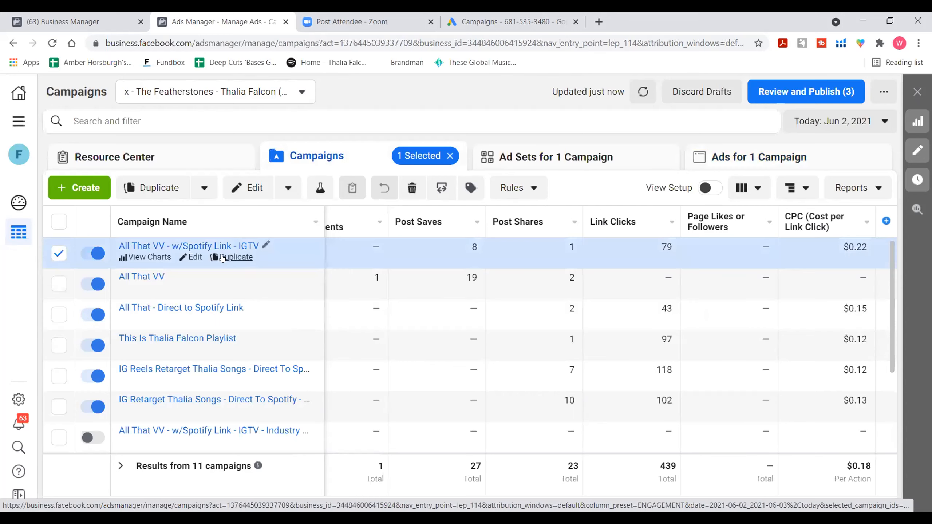
Show the Video Engagement columns and compare ThruPlays, cost per ThruPlay and video plays by percentage across the campaigns.
left_click(749, 187)
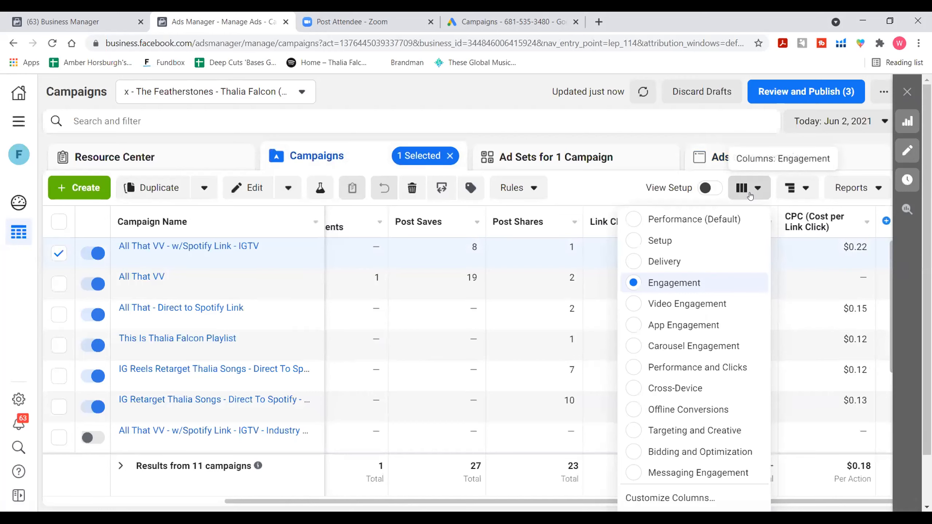
left_click(712, 299)
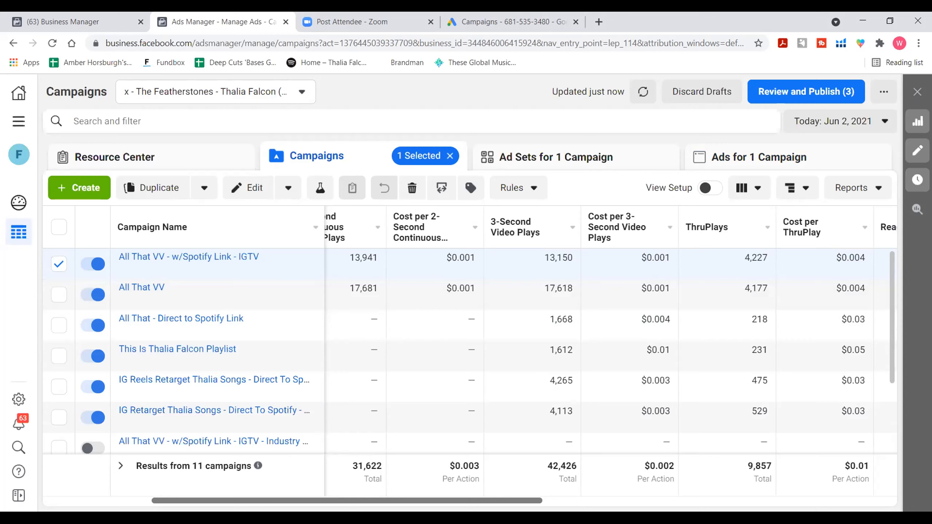
scroll(610, 352, "right", 5)
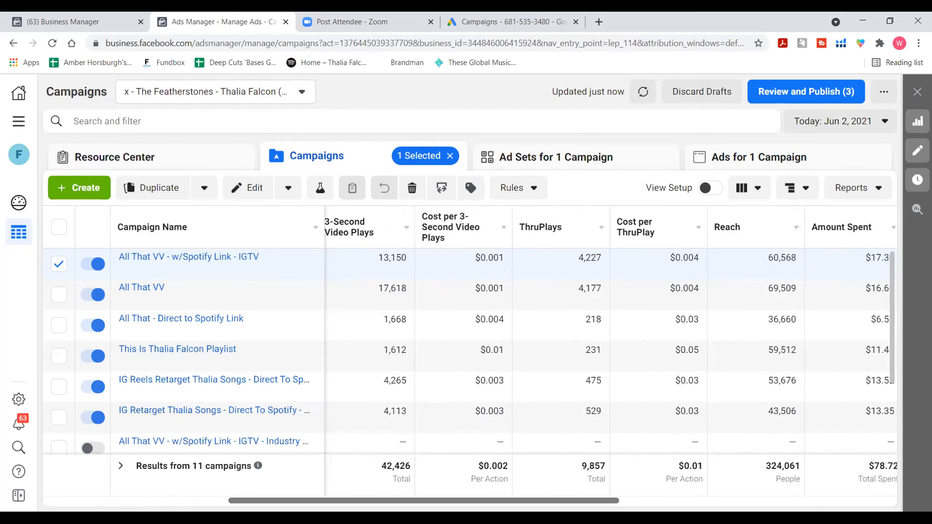
scroll(558, 352, "right", 5)
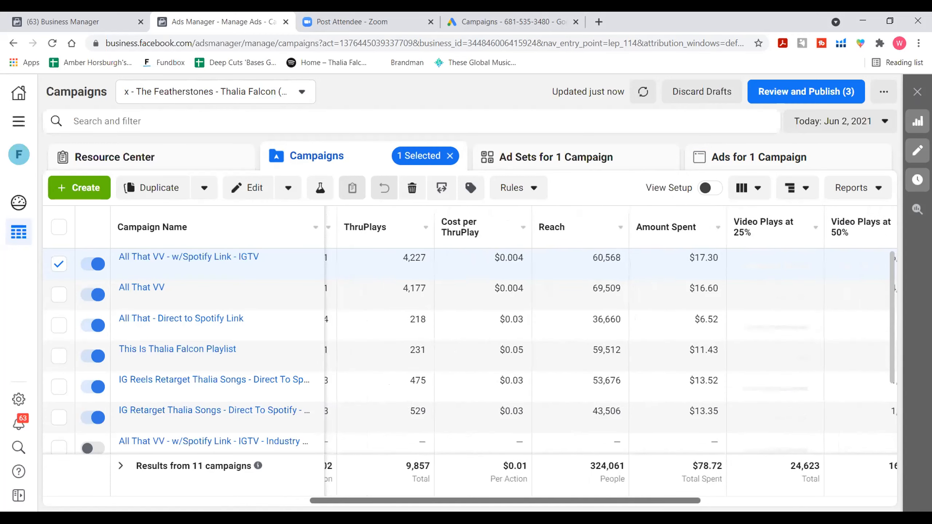
scroll(609, 352, "right", 4)
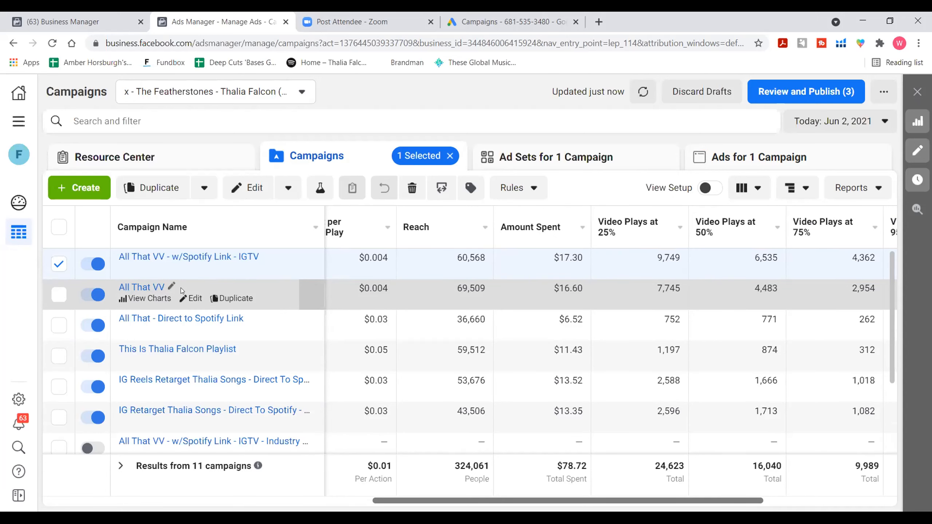
Restore the Performance (Default) columns and break the campaign data down by Placement, through to the unique link clicks.
left_click(749, 188)
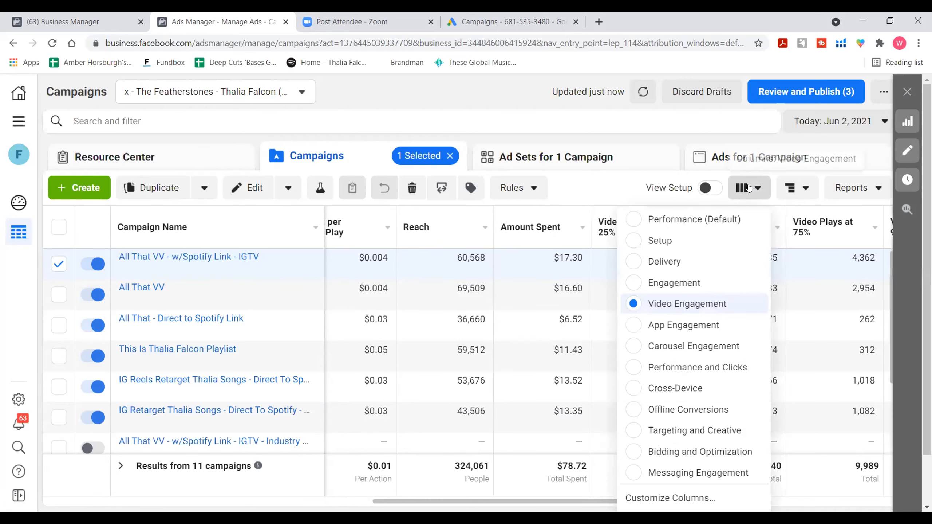
left_click(729, 219)
left_click(797, 189)
mouse_move(797, 250)
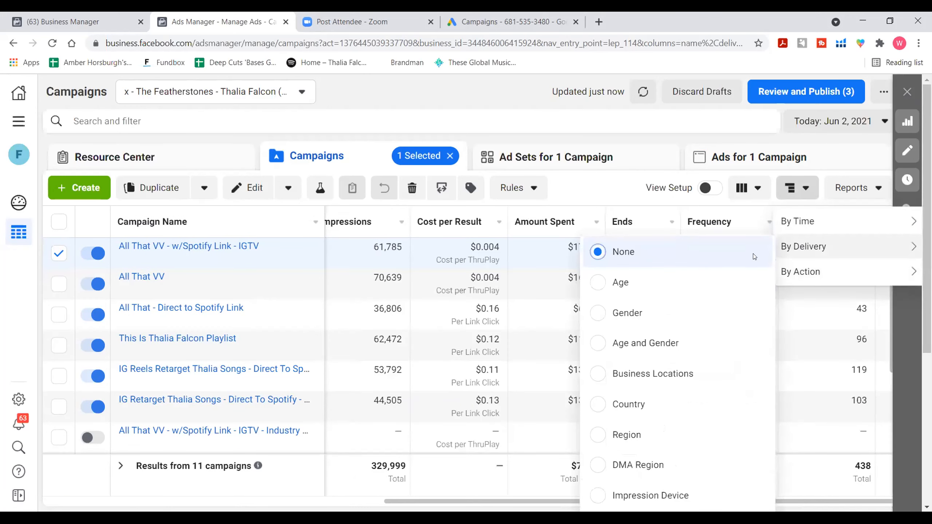
scroll(734, 283, "down", 5)
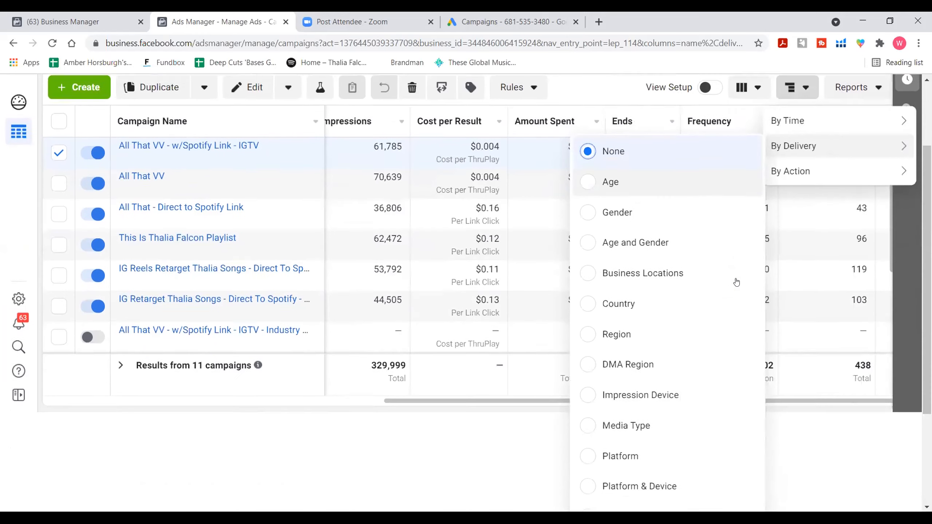
left_click(625, 413)
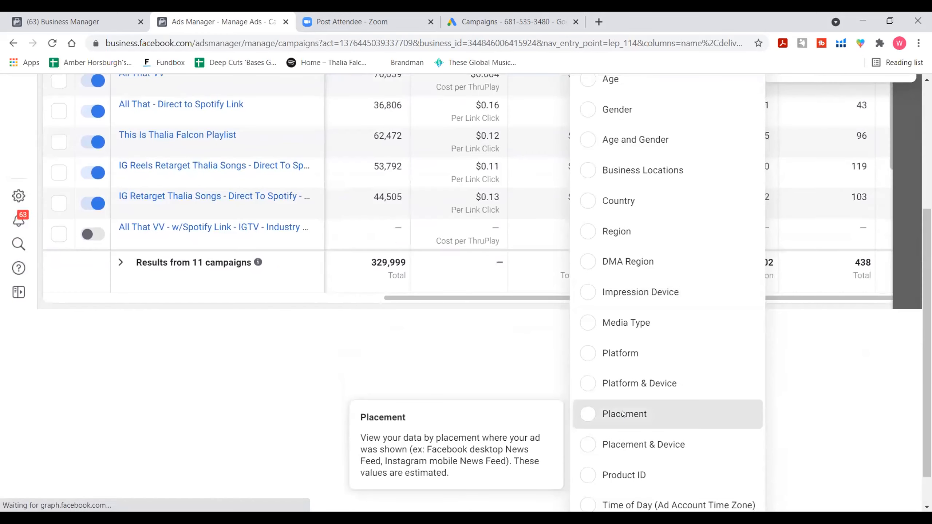
left_click(464, 343)
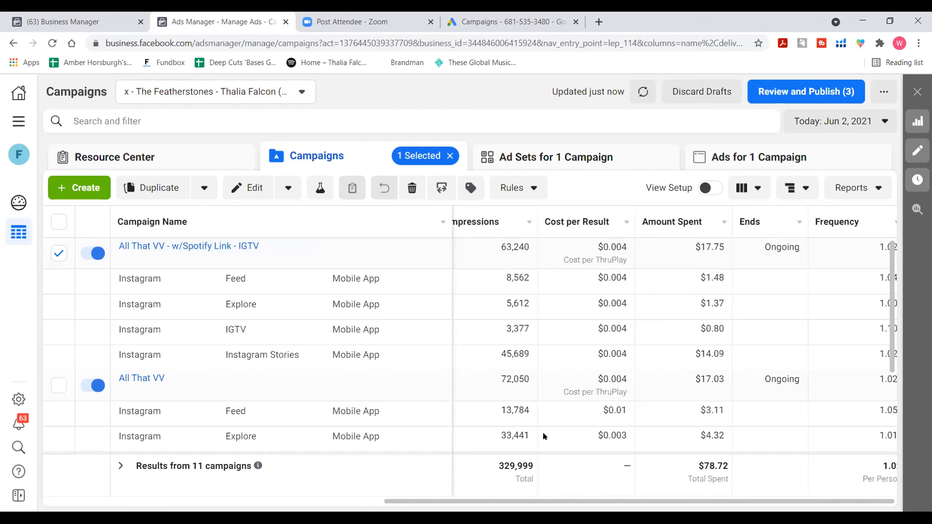
left_click_drag(632, 501, 704, 501)
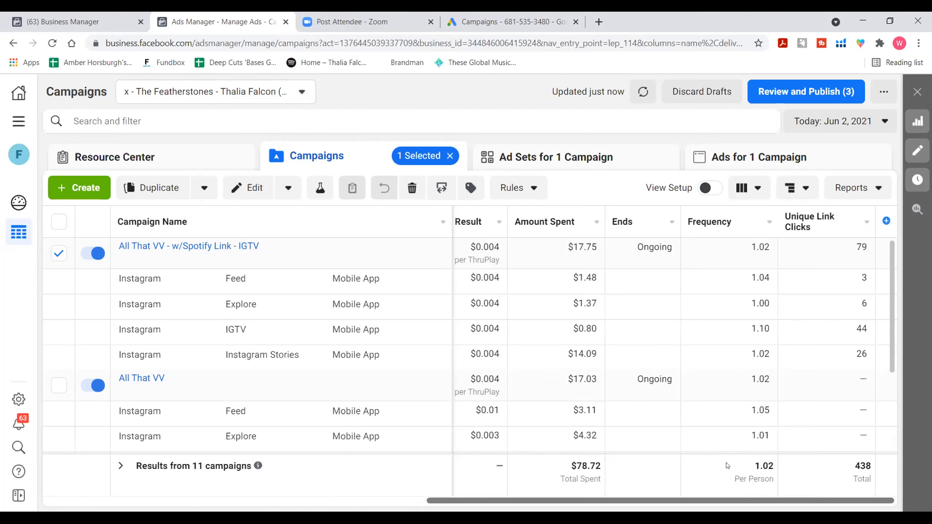
Show the Performance and Clicks columns and compare link clicks, CPC and CTR for each placement.
left_click(748, 190)
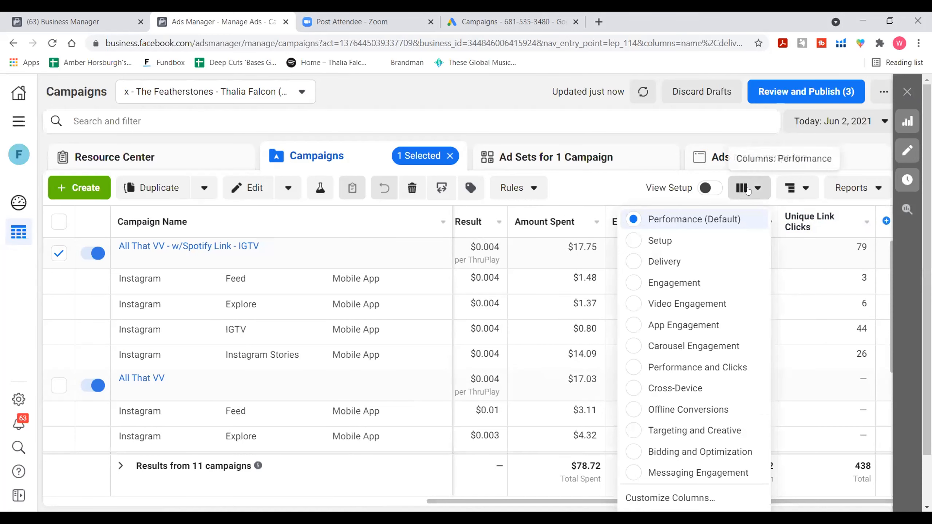
left_click(687, 367)
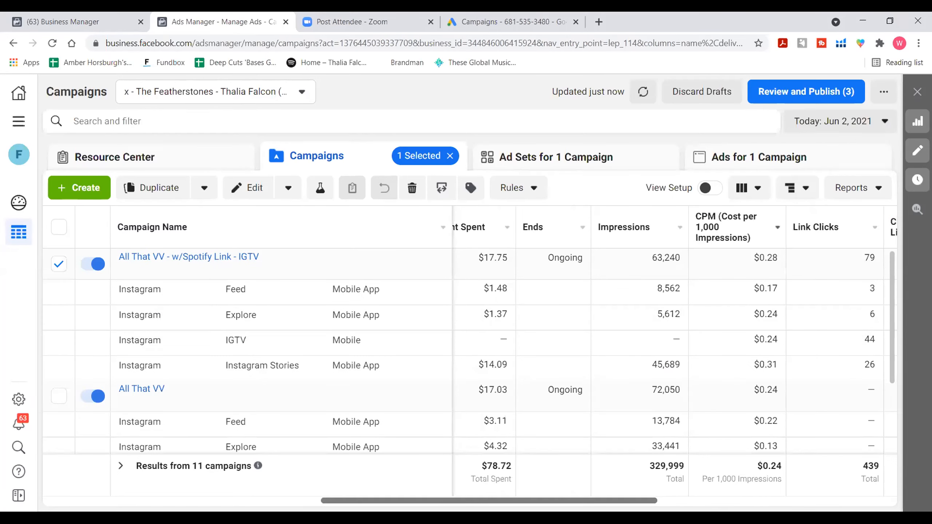
scroll(609, 353, "right", 5)
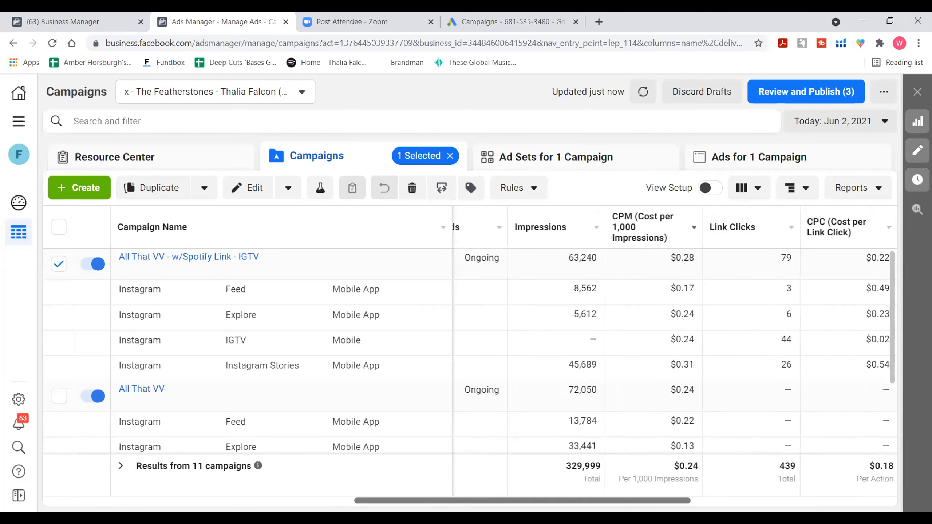
scroll(635, 352, "right", 4)
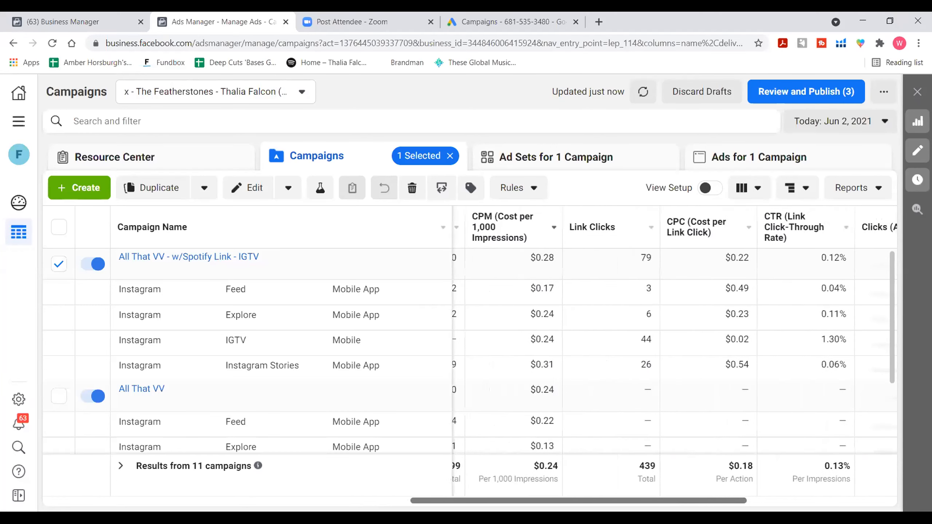
left_click_drag(578, 501, 580, 500)
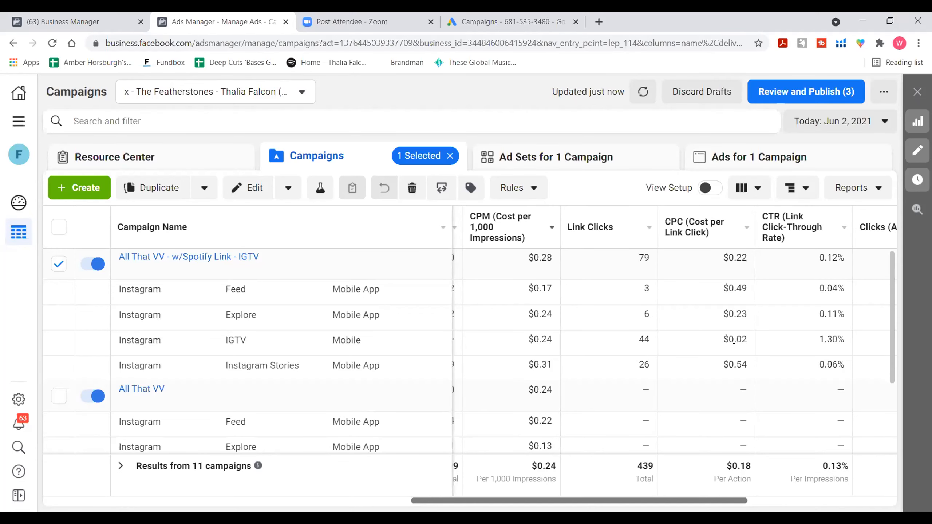
Open the selected campaign's All That - VV ad set for editing and go to its placement settings.
left_click(567, 156)
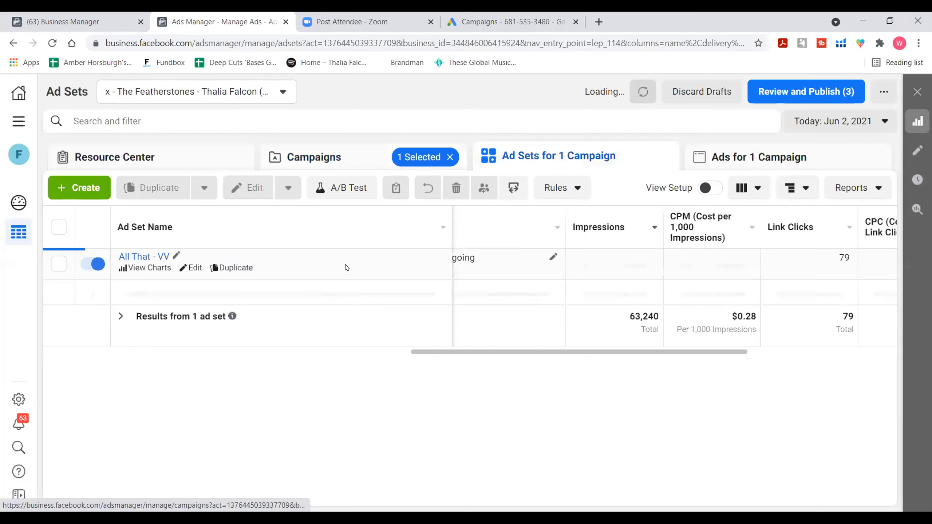
left_click(192, 268)
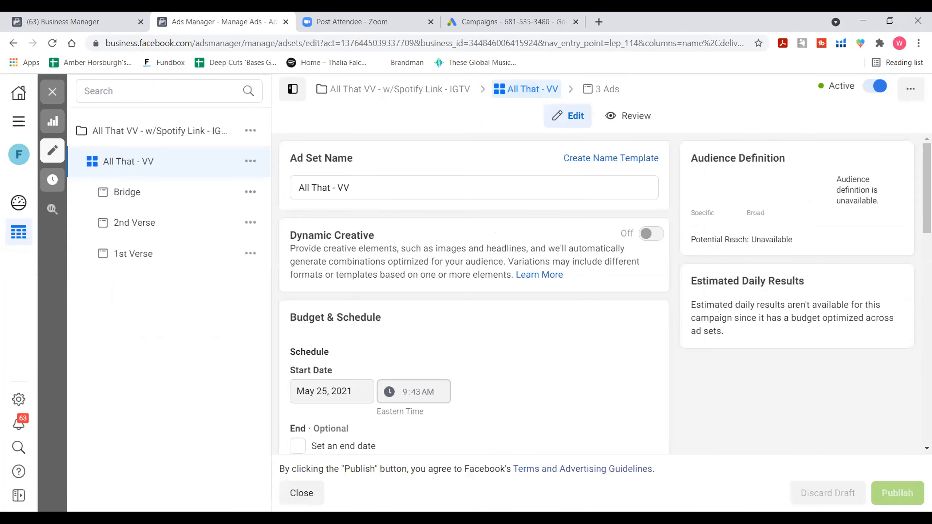
scroll(491, 351, "down", 5)
scroll(474, 293, "down", 10)
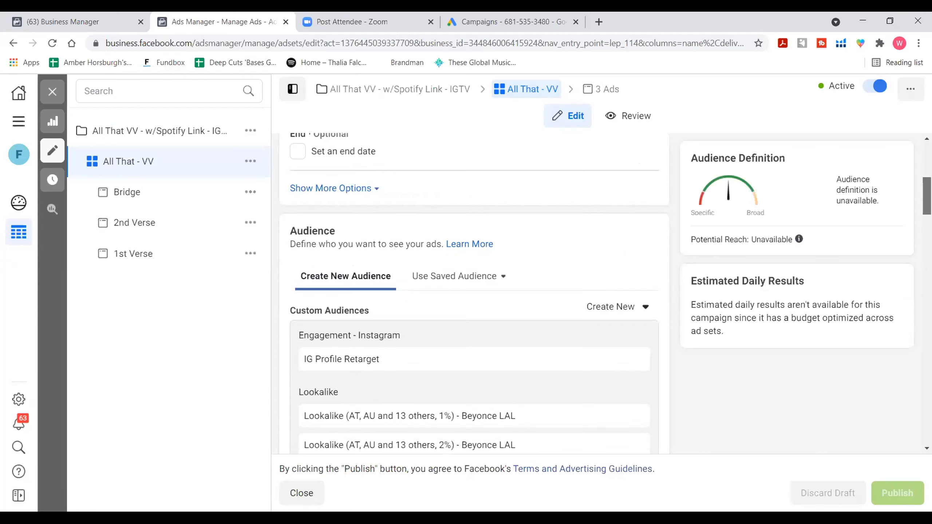
scroll(473, 294, "down", 10)
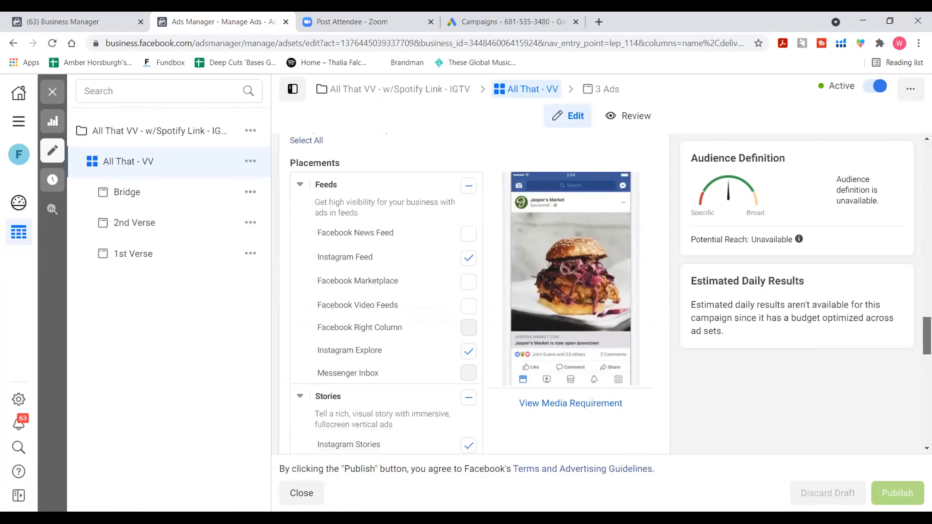
scroll(473, 294, "down", 2)
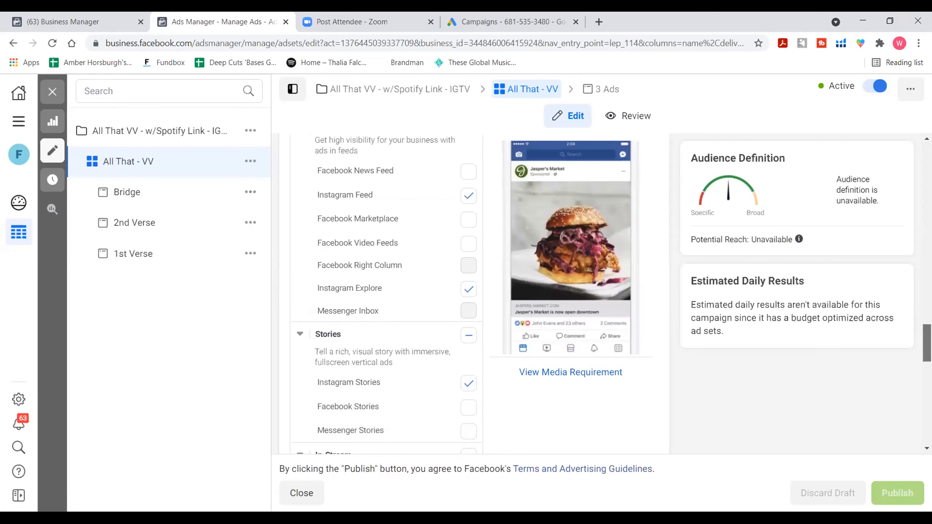
scroll(473, 294, "down", 4)
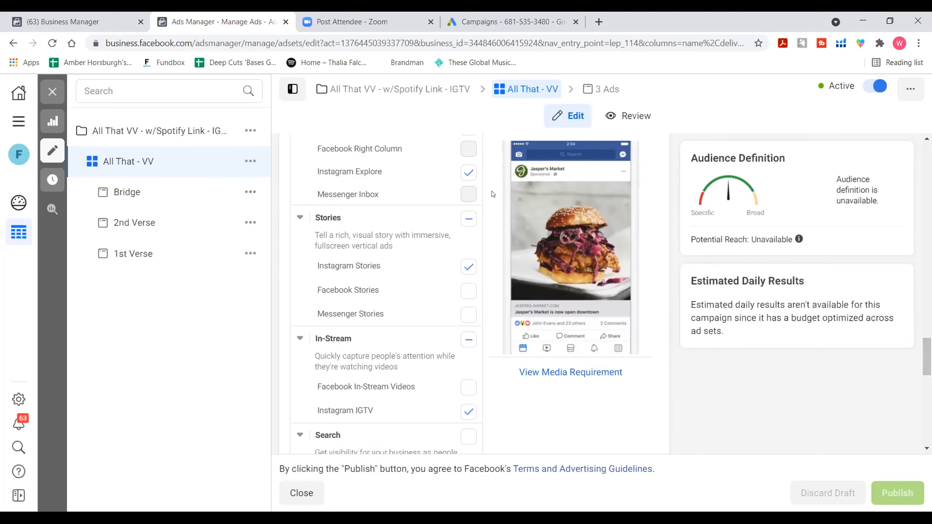
Deselect the Instagram Stories, Instagram Explore and Instagram Feed placements, leaving only Instagram IGTV selected, and review the remaining placement list.
left_click(469, 270)
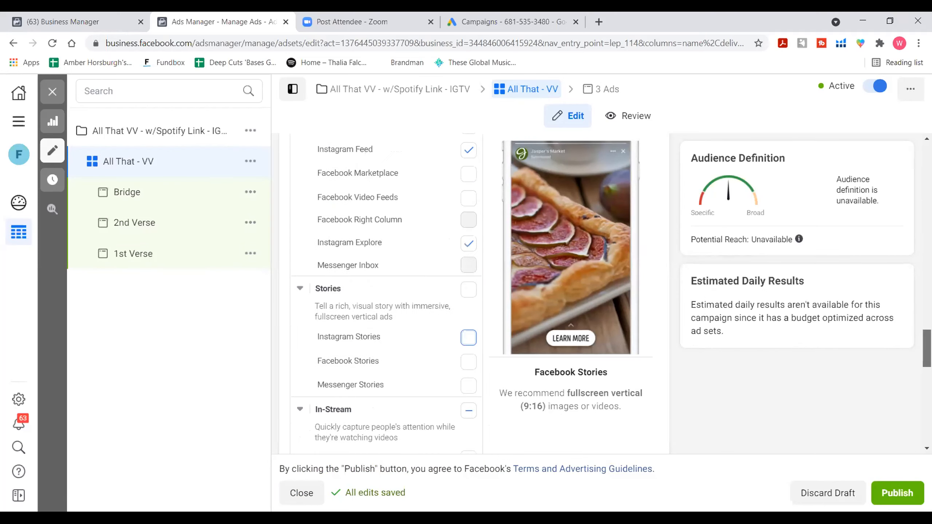
scroll(472, 294, "up", 5)
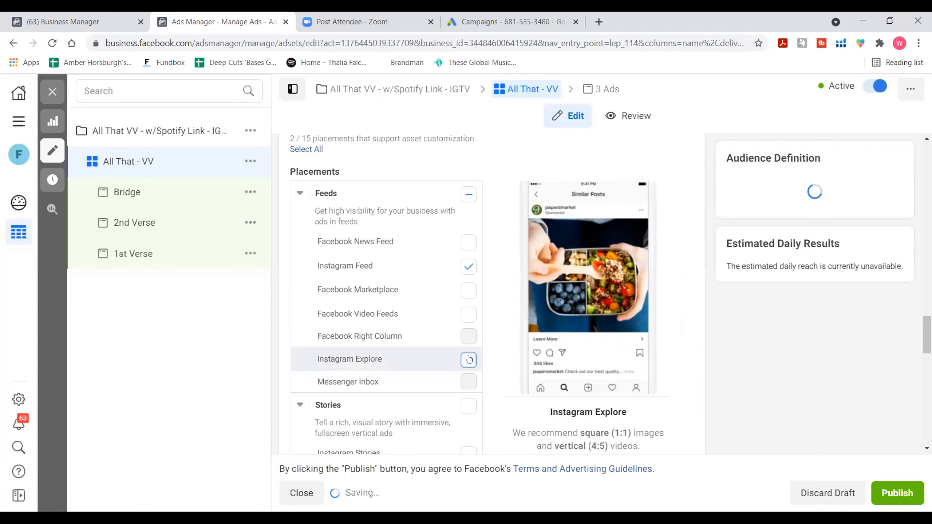
left_click(469, 359)
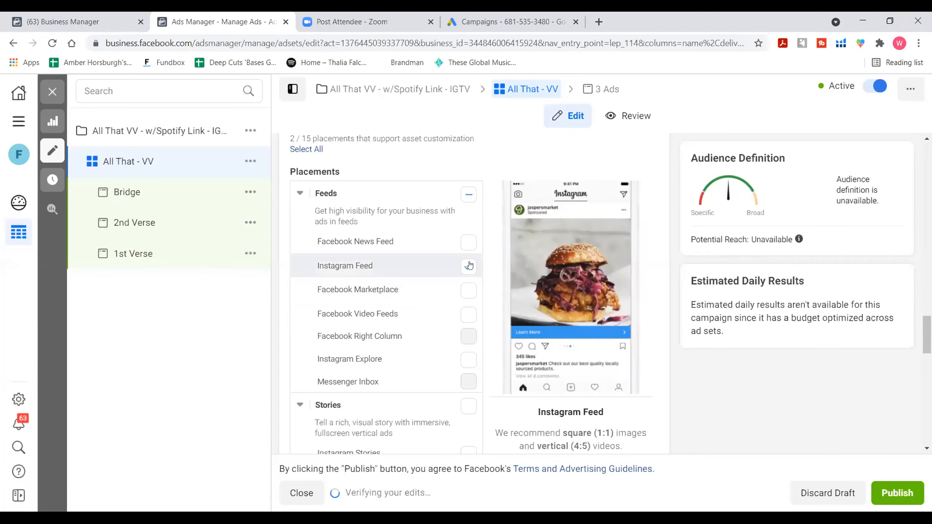
left_click(472, 267)
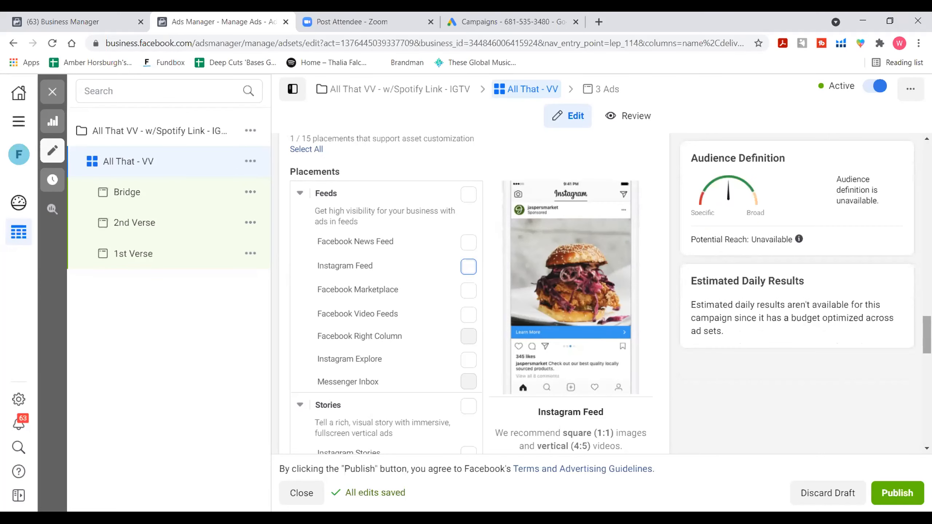
scroll(385, 293, "down", 9)
scroll(385, 294, "down", 6)
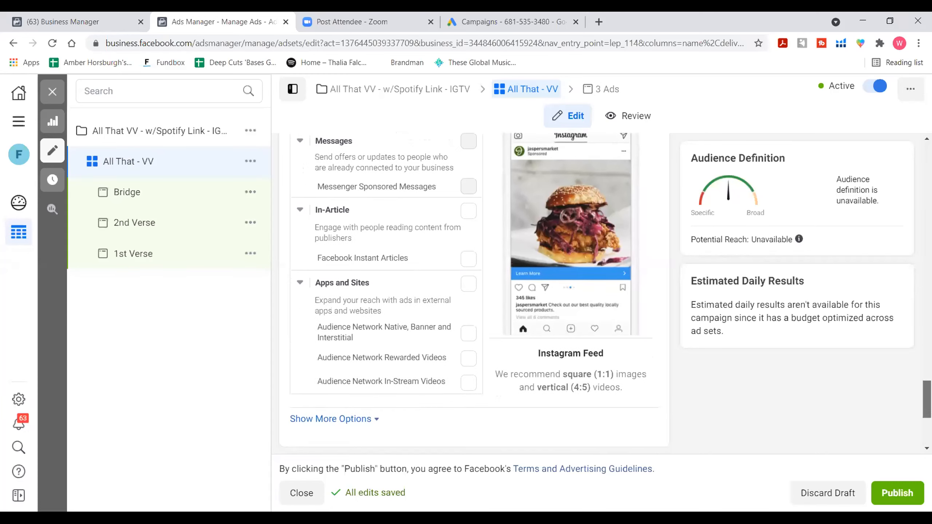
scroll(385, 294, "up", 4)
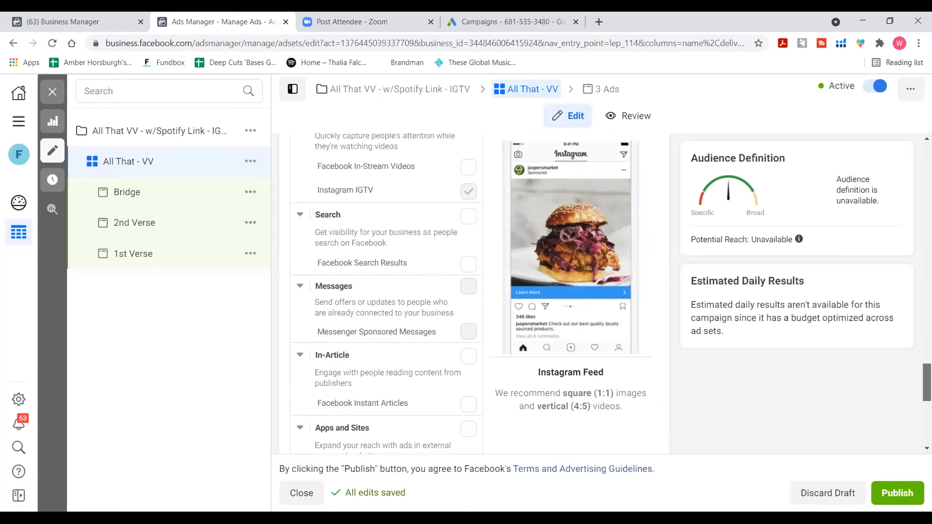
Try to publish the ad set with only Instagram IGTV, and add the Facebook In-Stream Videos placement alongside it.
left_click(900, 494)
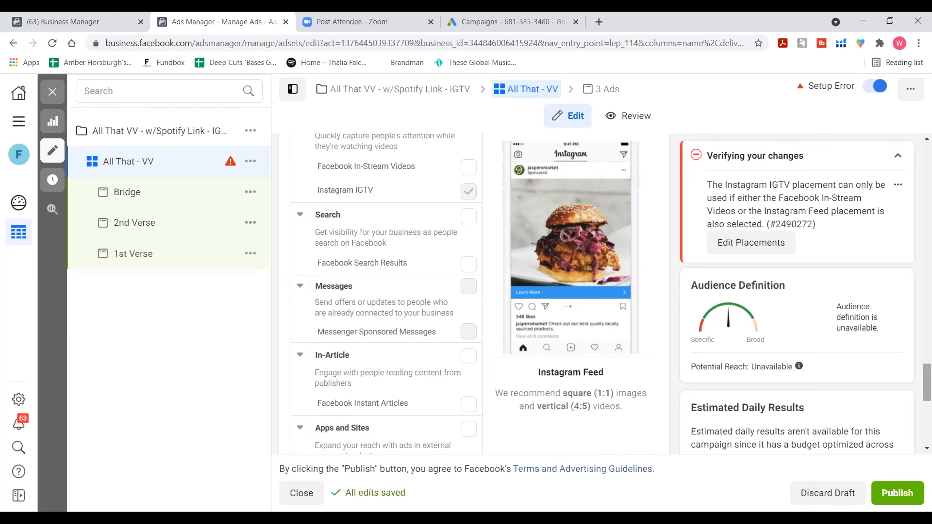
scroll(385, 294, "up", 2)
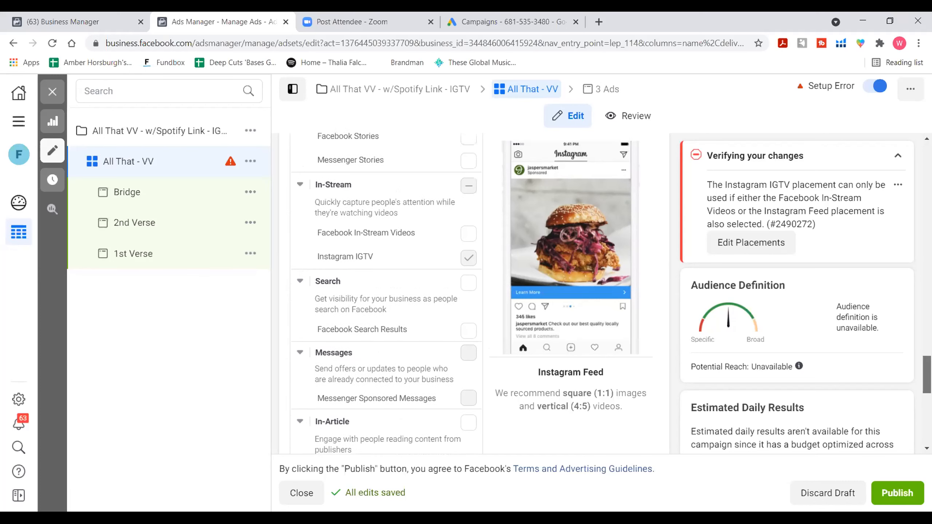
scroll(463, 244, "up", 1)
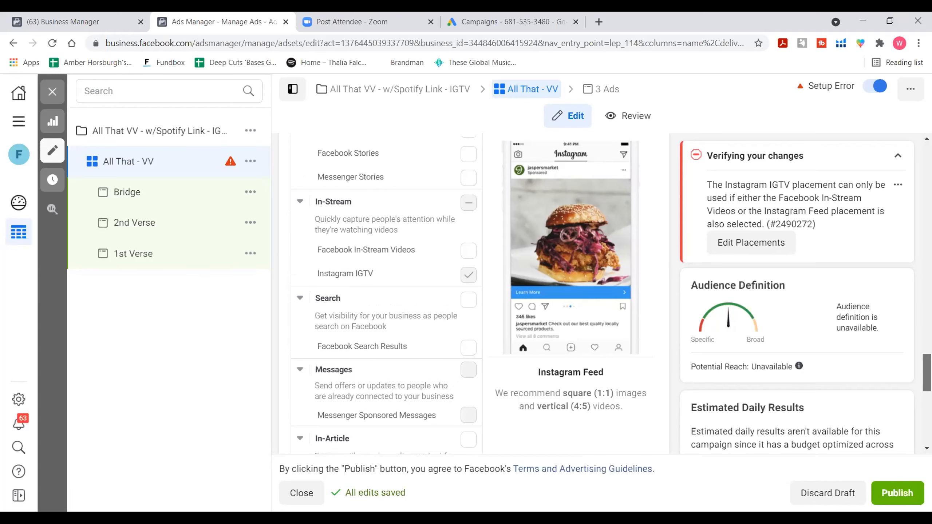
left_click(469, 251)
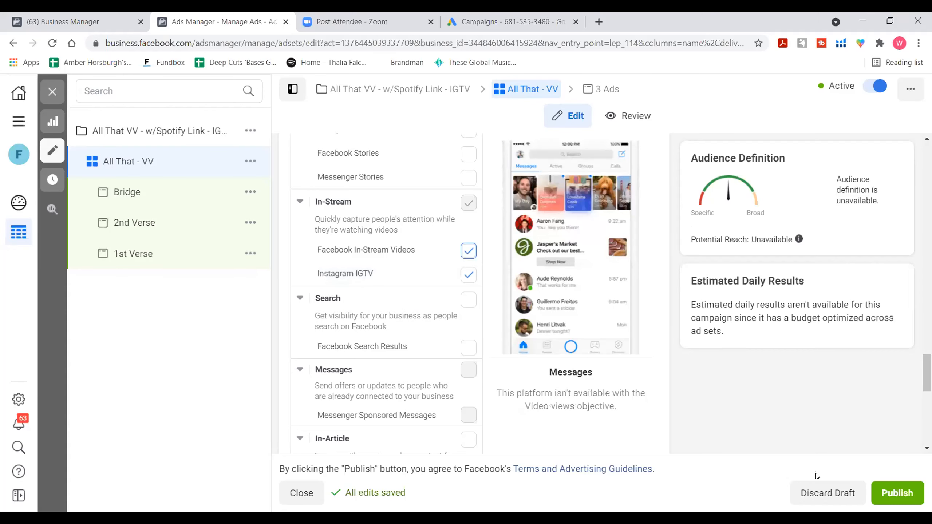
Discard the draft placement changes of the All That - VV ad set.
left_click(819, 492)
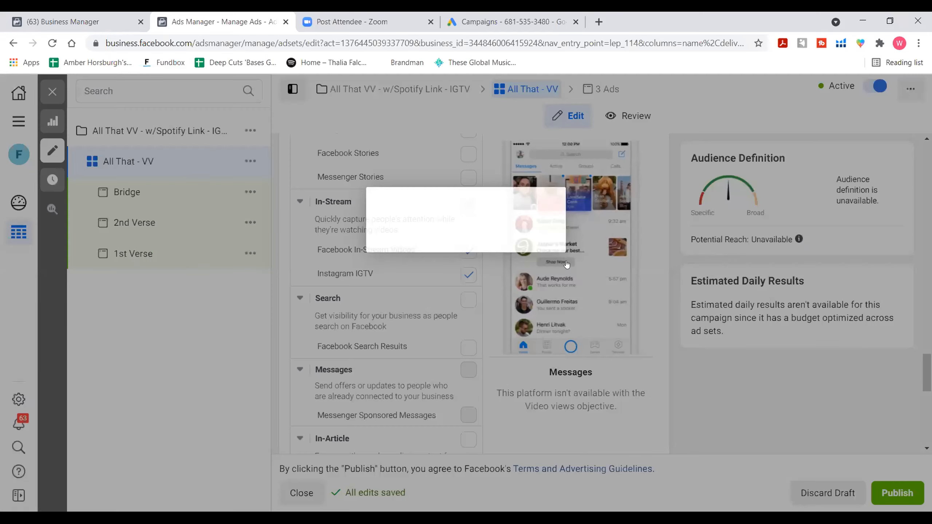
left_click(570, 258)
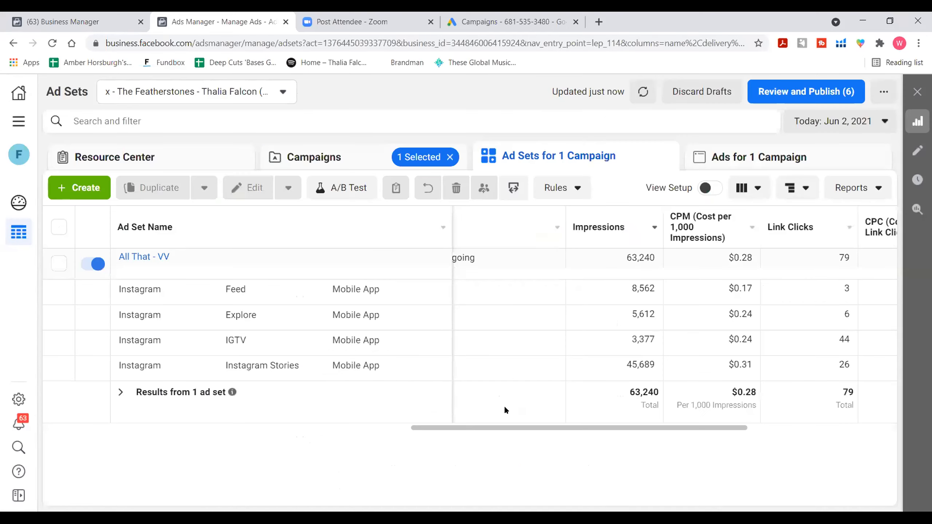
Show the Performance (Default) columns and compare the campaign's ads by placement on cost per result, amount spent, 3-second video plays and average play time.
left_click(757, 187)
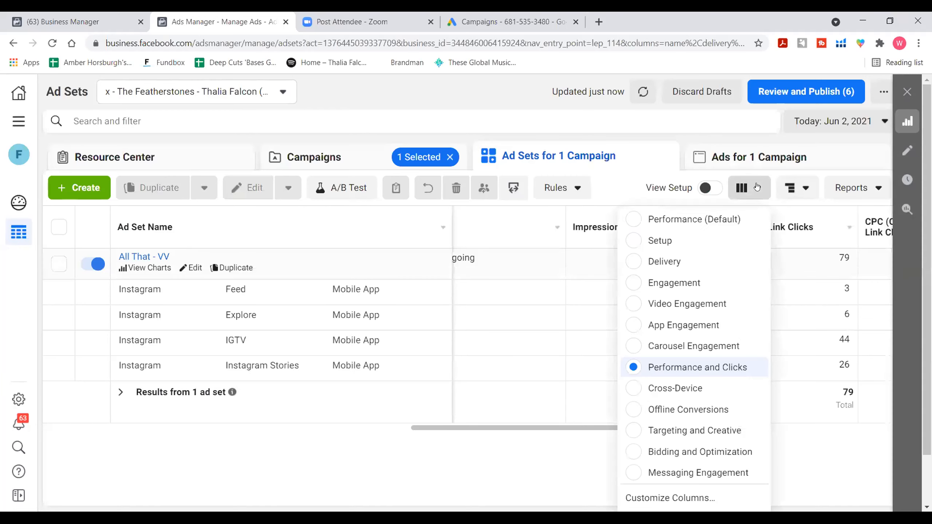
left_click(705, 219)
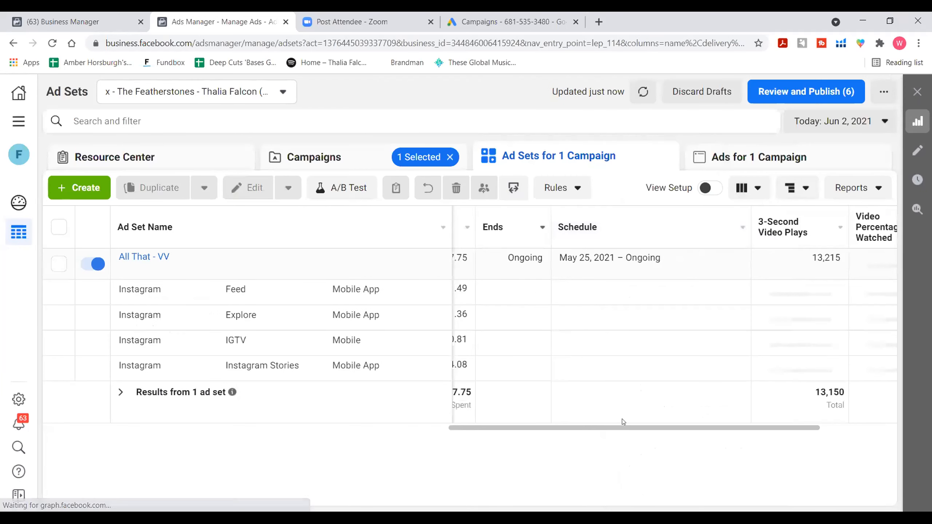
left_click(781, 162)
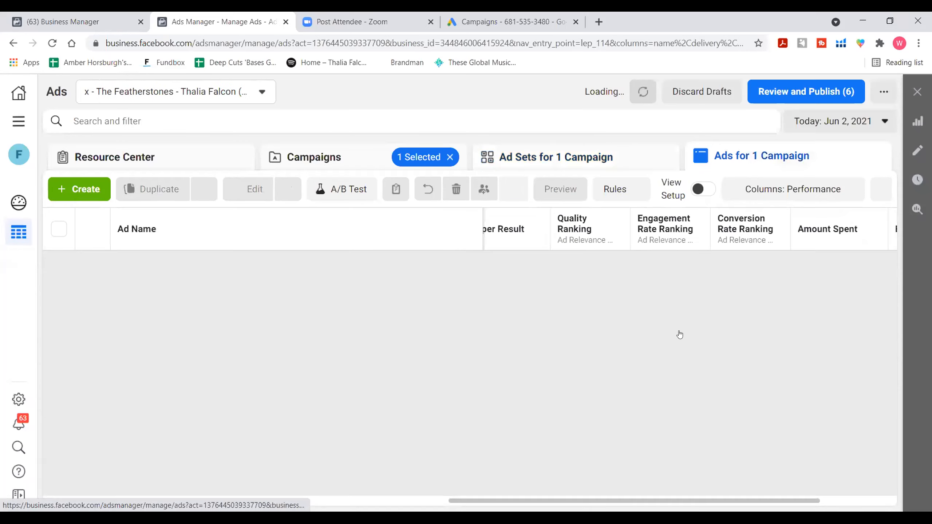
scroll(670, 353, "right", 5)
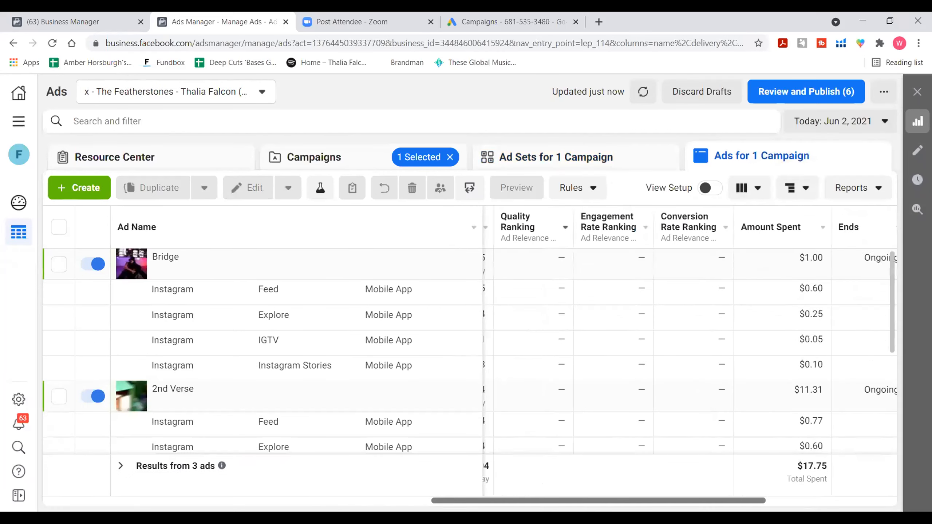
scroll(670, 353, "right", 3)
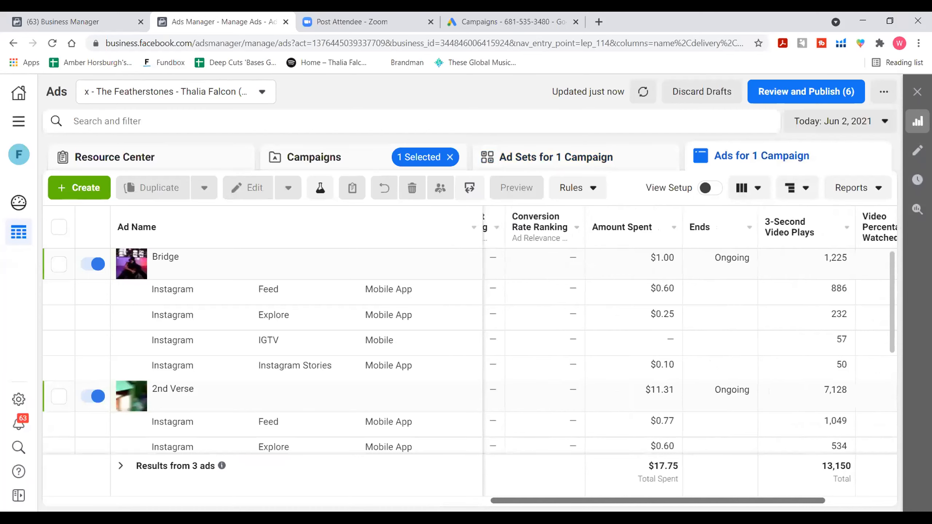
scroll(670, 353, "left", 6)
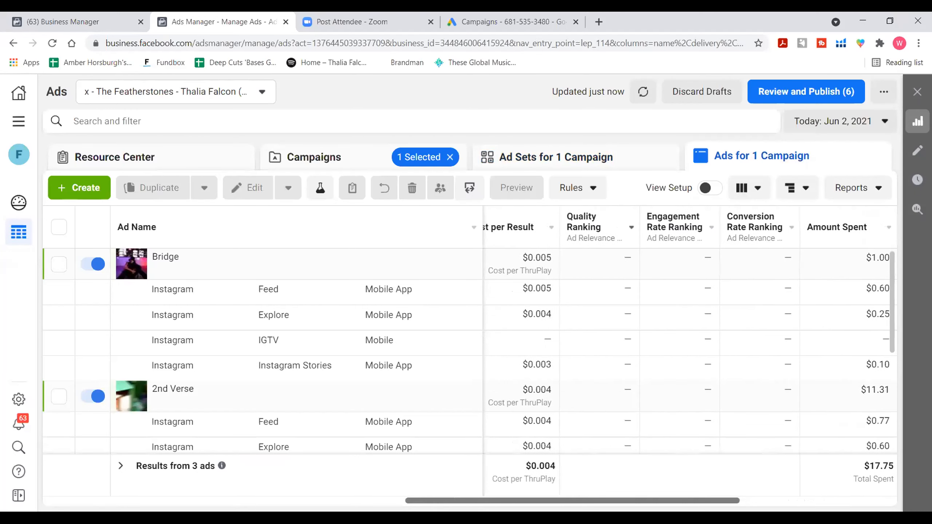
scroll(732, 483, "right", 6)
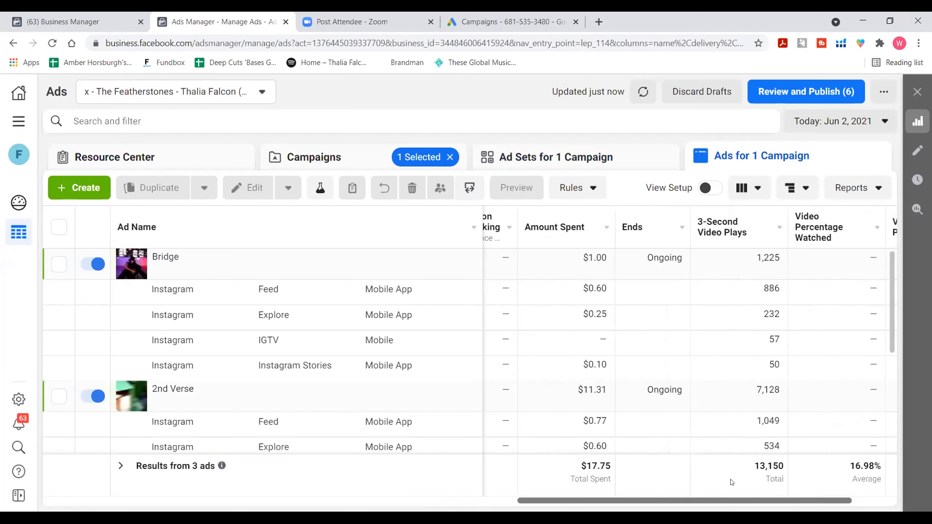
scroll(733, 483, "right", 3)
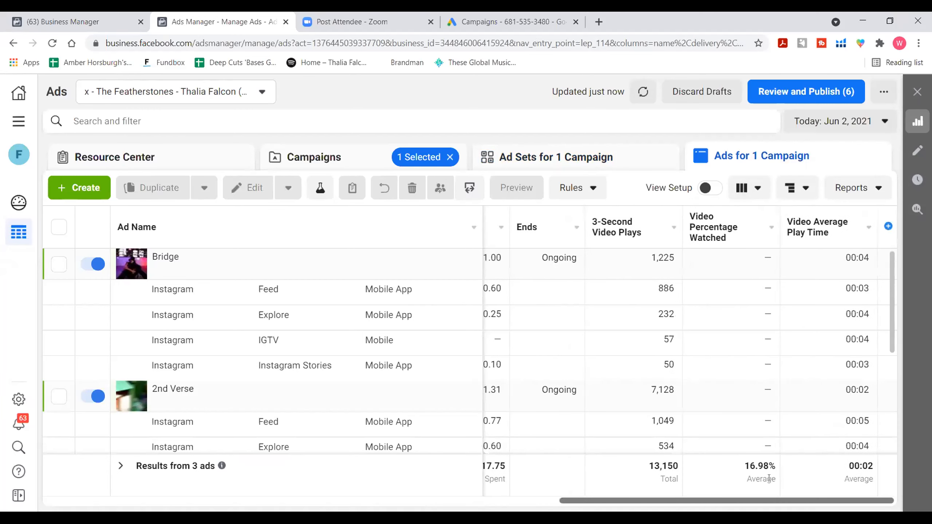
scroll(731, 367, "left", 9)
Return to the campaign's ad sets and examine 3-second video plays, video percentage watched and average play time for each placement.
left_click(561, 156)
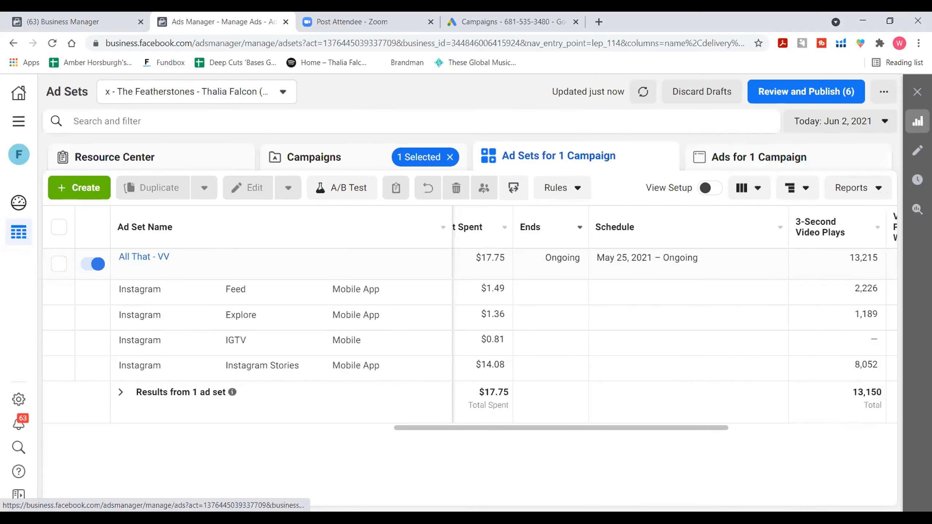
scroll(575, 426, "right", 1)
left_click_drag(578, 425, 677, 419)
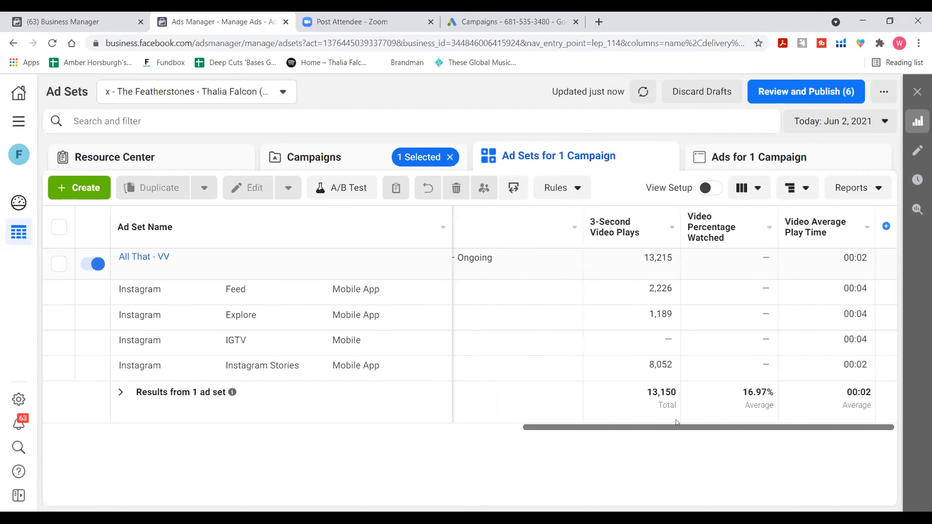
Show the Engagement columns for the ad set and compare post shares, link clicks and CPC across the placements.
left_click(749, 188)
left_click(699, 282)
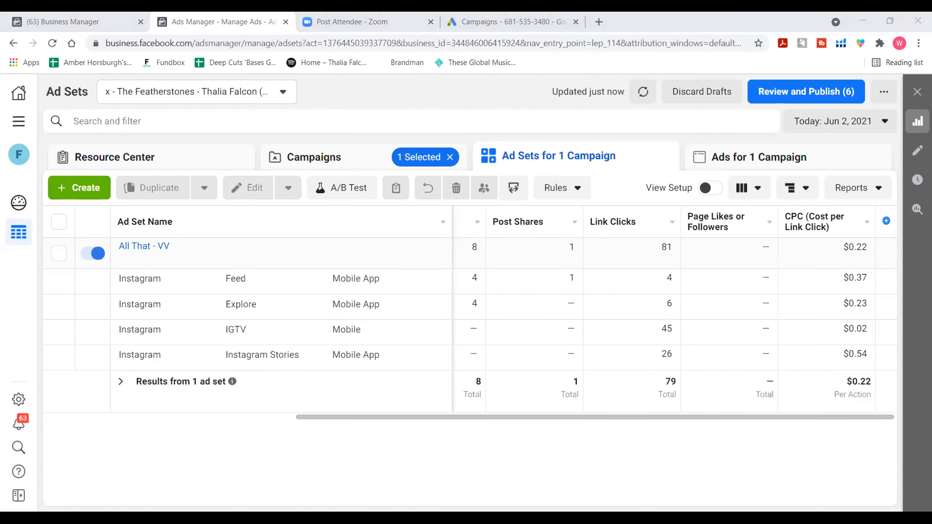
left_click(772, 466)
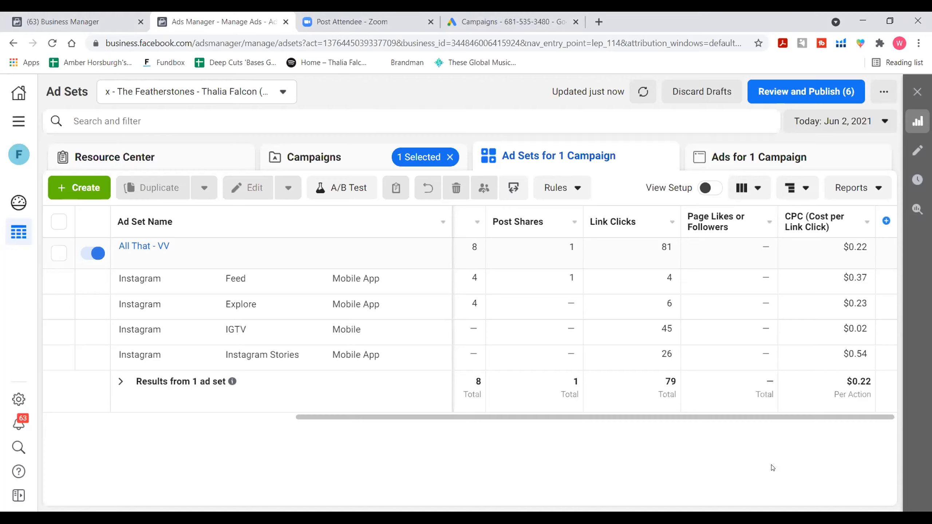
left_click(618, 450)
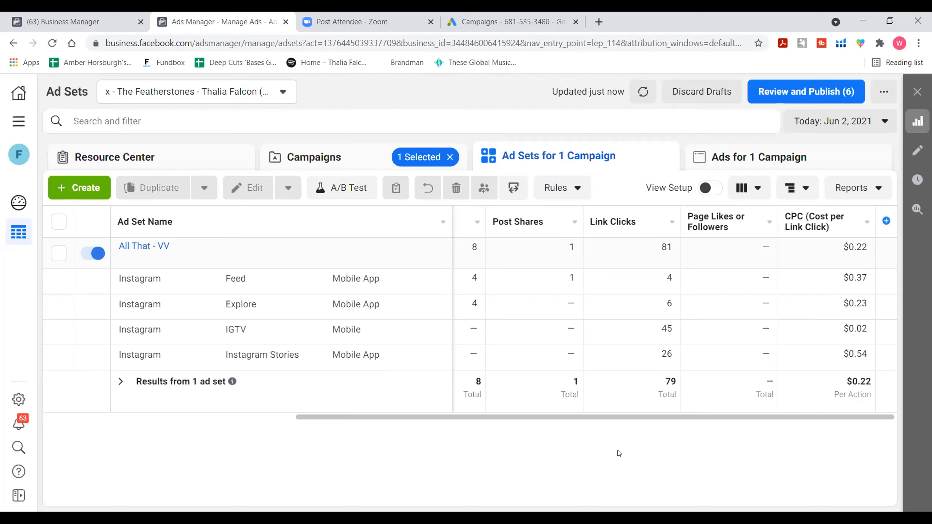